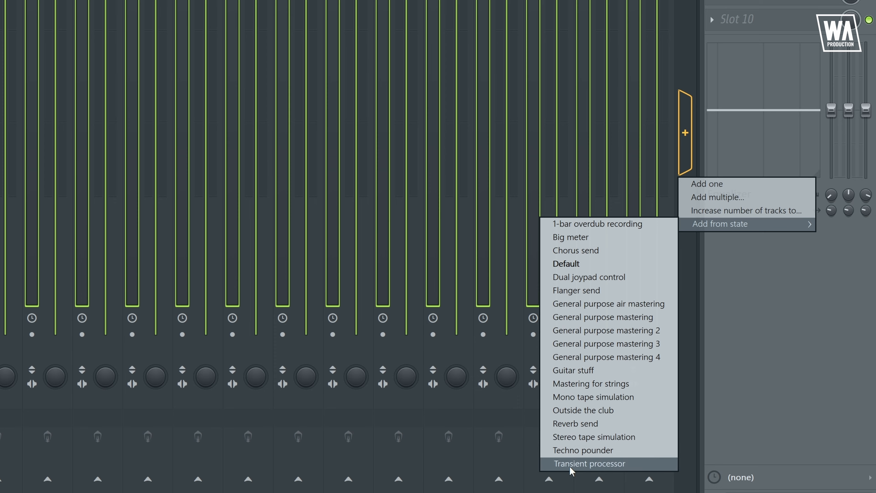
pyautogui.click(558, 371)
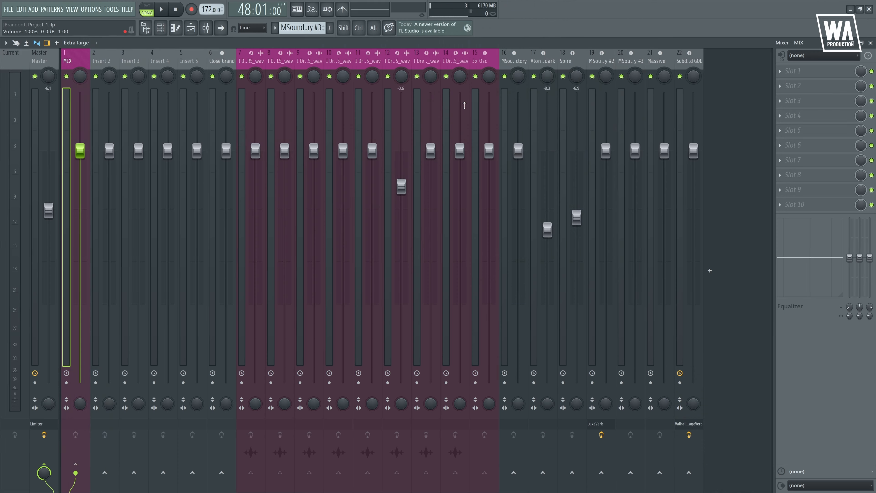
# Check the routing of mixer tracks 7 to 15 and unroute every track that feeds the MIX track
pyautogui.moveTo(251, 62); pyautogui.dragTo(364, 62)
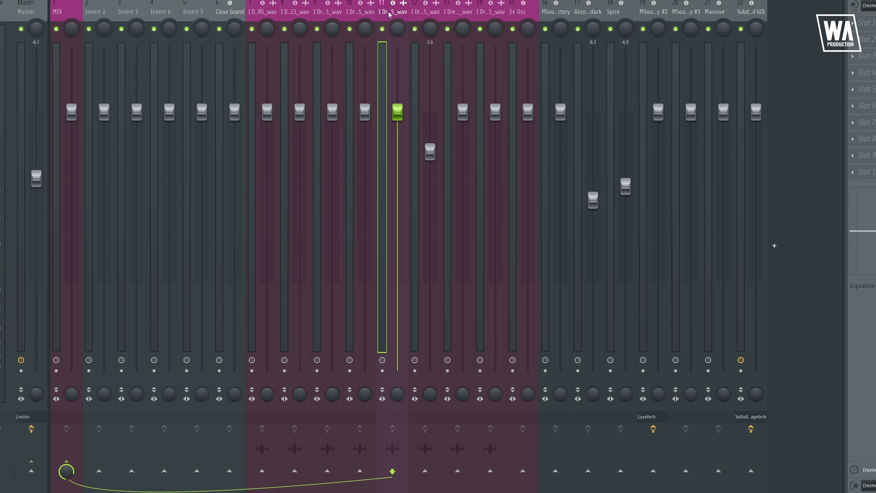
pyautogui.moveTo(388, 13); pyautogui.dragTo(522, 16)
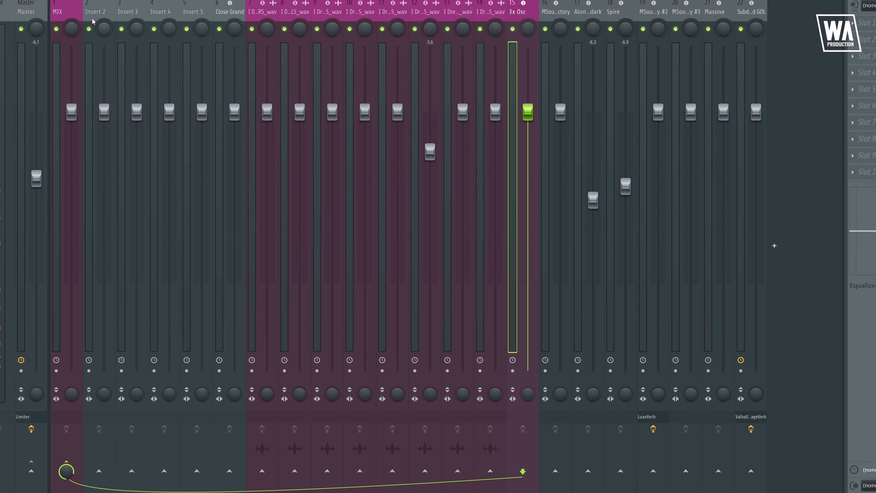
pyautogui.click(64, 13)
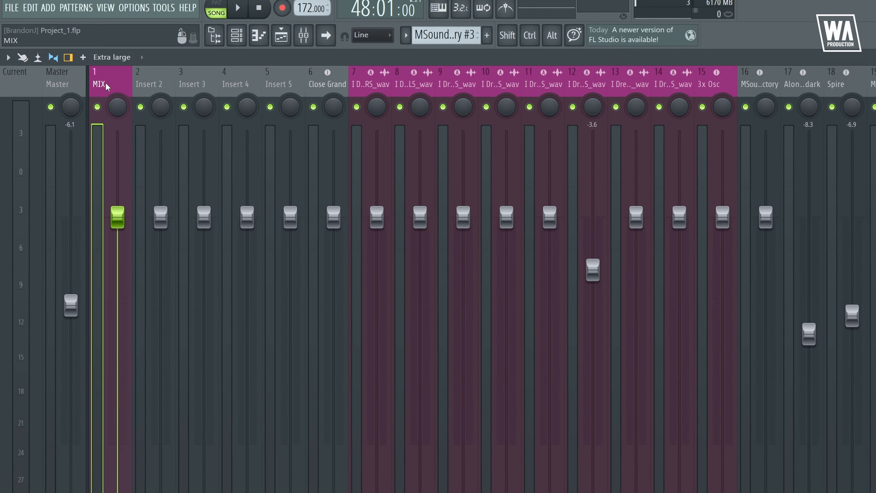
pyautogui.rightClick(64, 13)
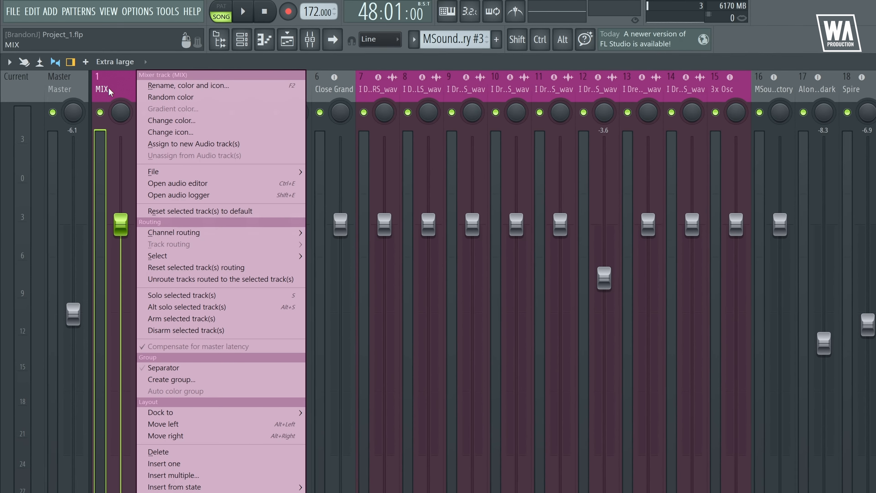
pyautogui.click(200, 279)
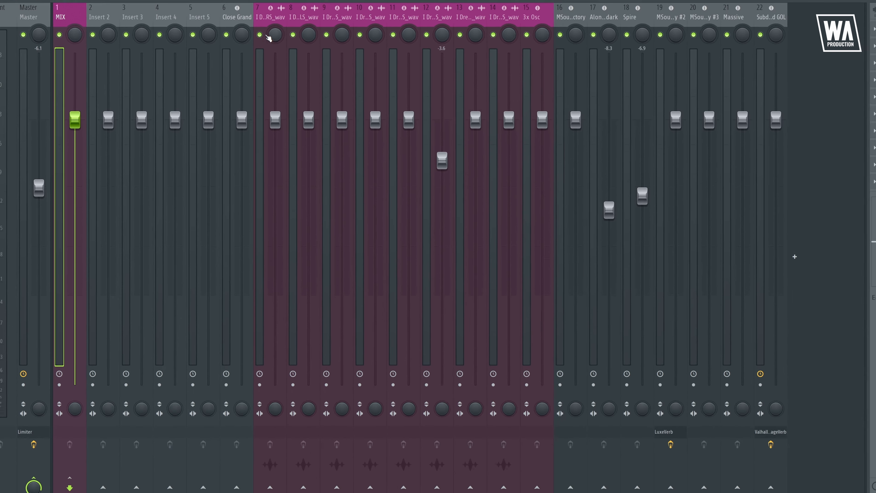
# Select mixer tracks 7 through 15 together and route them to the Master track
pyautogui.moveTo(266, 20)
pyautogui.mouseDown()
pyautogui.moveTo(519, 21)
pyautogui.moveTo(271, 19)
pyautogui.mouseUp()
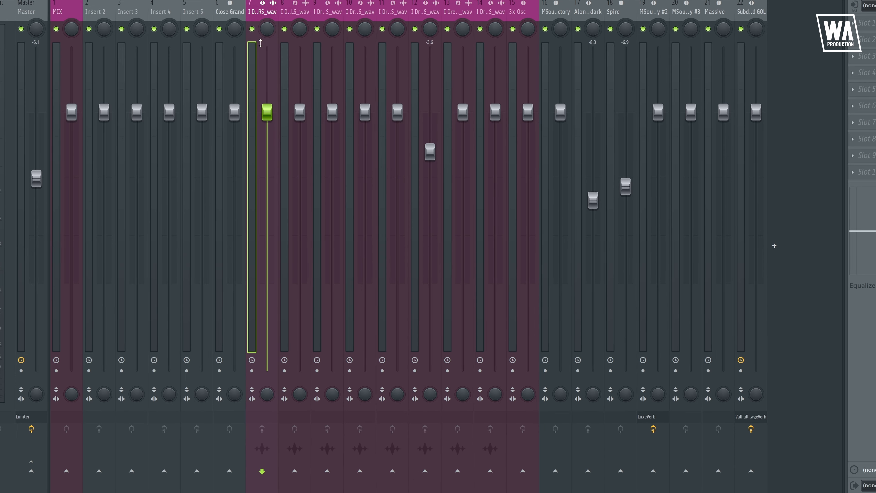
pyautogui.moveTo(261, 31); pyautogui.dragTo(530, 30)
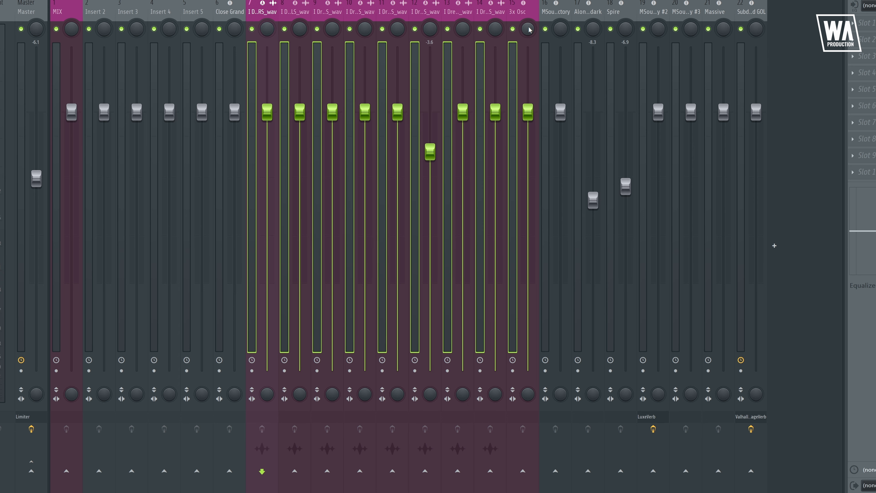
pyautogui.click(32, 471)
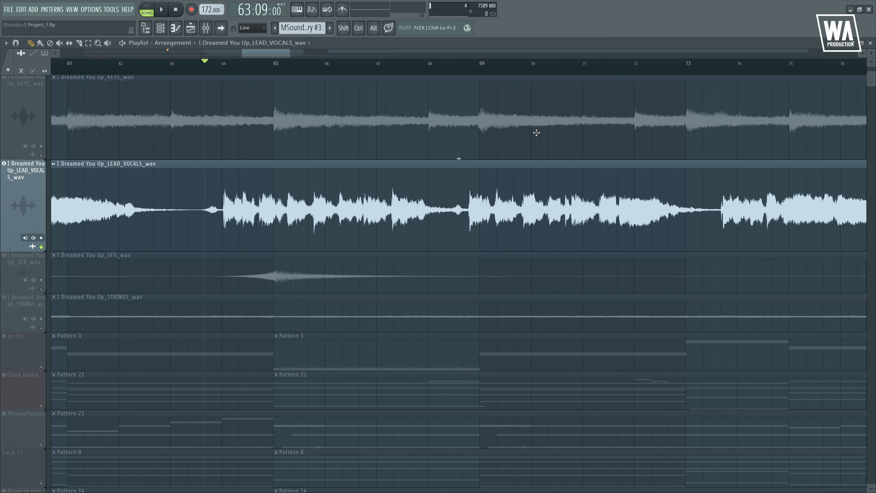
# Slice the lead vocals clip in the quiet gaps near bars 63.3, 68.6 and 73.5
pyautogui.press('c')
pyautogui.click(187, 193)
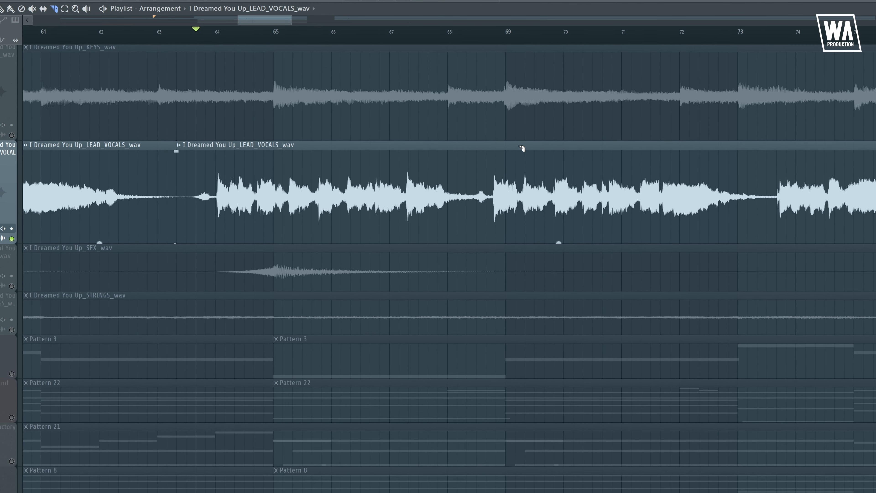
pyautogui.moveTo(487, 168); pyautogui.dragTo(494, 187)
pyautogui.moveTo(771, 159); pyautogui.dragTo(766, 189)
# Stretch the sliced lead vocal clips by moving their shared boundaries earlier, to about bars 67.8 and 72.8
pyautogui.press('p')
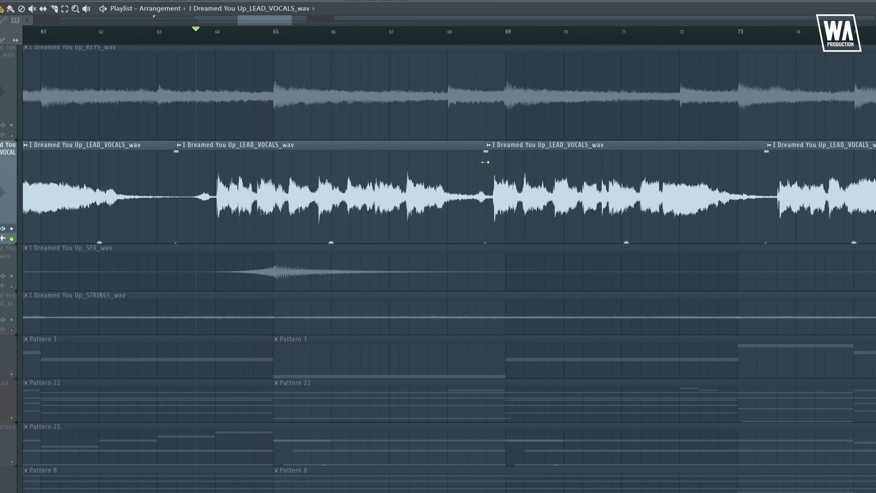
pyautogui.keyDown('ctrl'); pyautogui.keyDown('alt'); pyautogui.click(486, 163); pyautogui.keyUp('alt'); pyautogui.keyUp('ctrl')
pyautogui.moveTo(485, 163); pyautogui.dragTo(434, 164)
pyautogui.moveTo(767, 165); pyautogui.dragTo(724, 165)
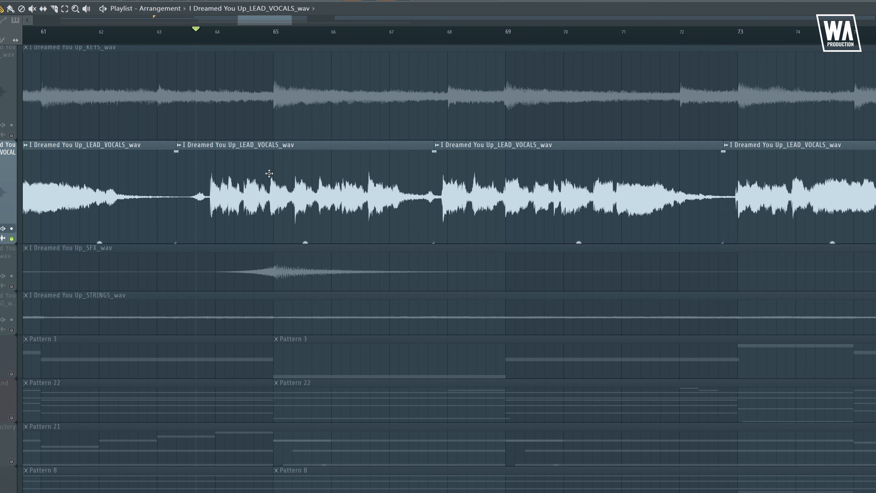
pyautogui.click(189, 145)
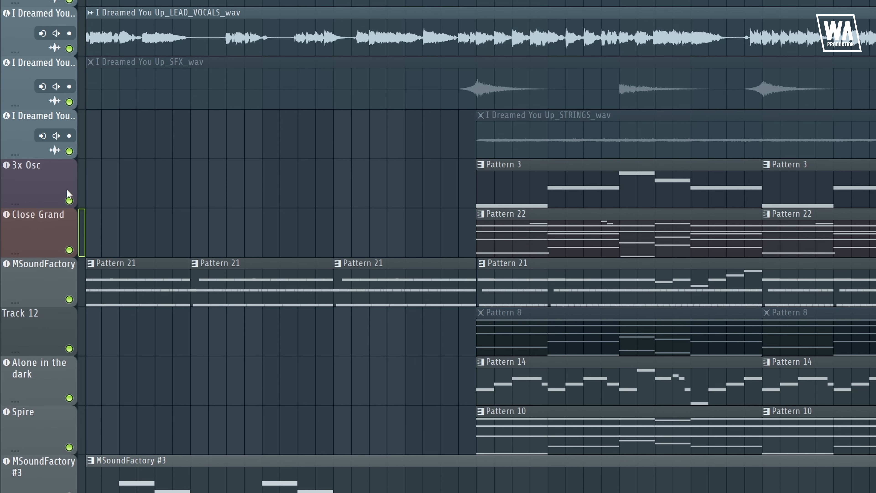
# Delete the Close Grand instrument channel with its associated patterns, mixer track and automations, and undo the deletion
pyautogui.rightClick(46, 224)
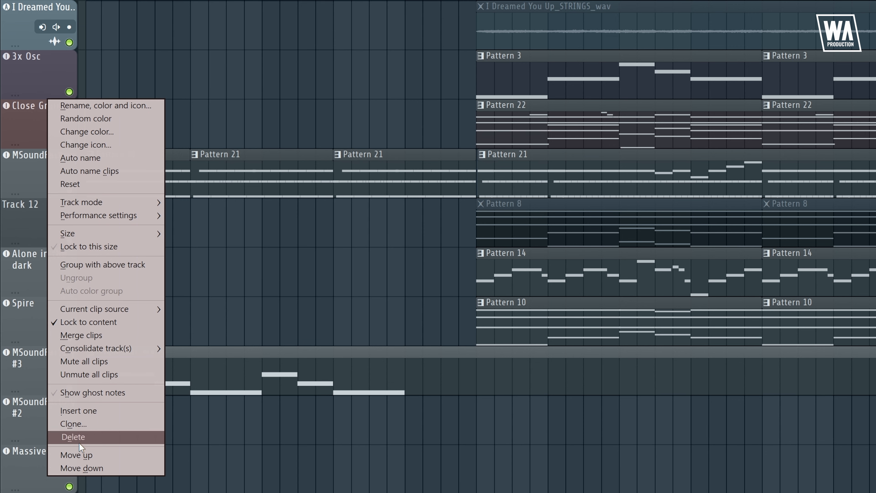
pyautogui.click(78, 441)
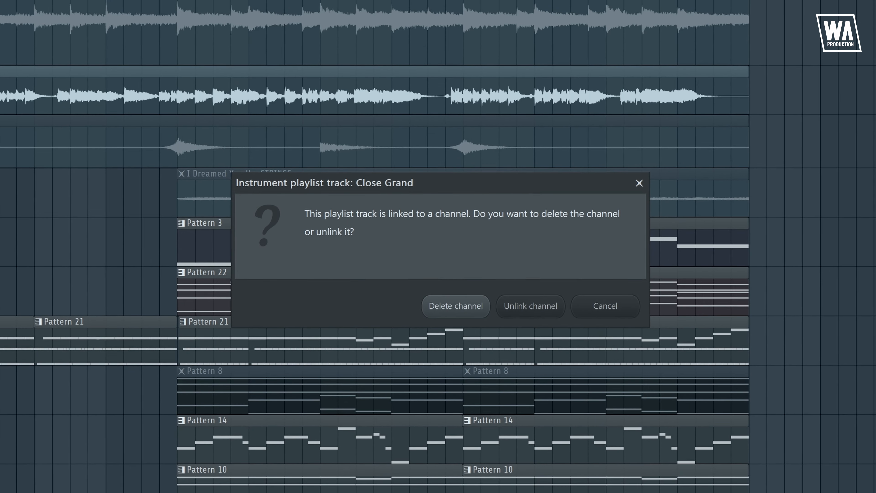
pyautogui.click(466, 306)
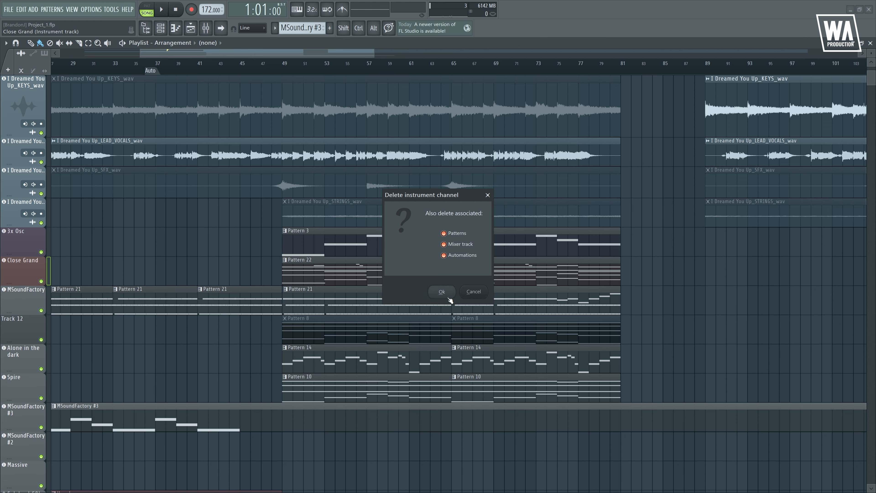
pyautogui.click(447, 296)
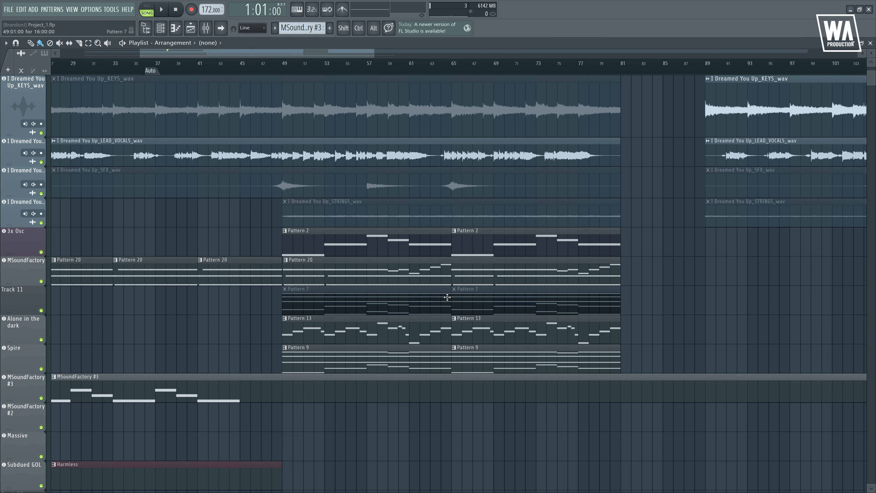
pyautogui.press('ctrl')
pyautogui.hotkey('ctrl', 'z')
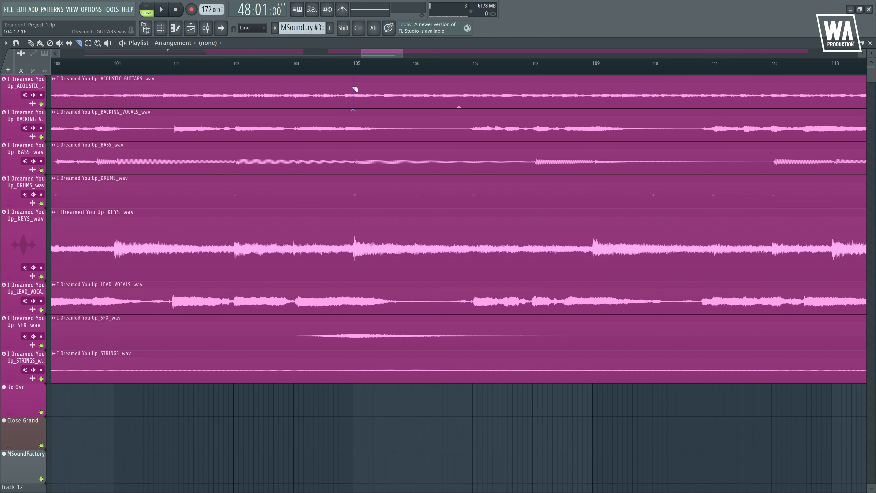
# Slice all the stem clips vertically at bar 109 and with a diagonal cut from about bar 105 to bar 102
pyautogui.moveTo(355, 364)
pyautogui.mouseDown()
pyautogui.moveTo(599, 378)
pyautogui.moveTo(356, 373)
pyautogui.mouseUp()
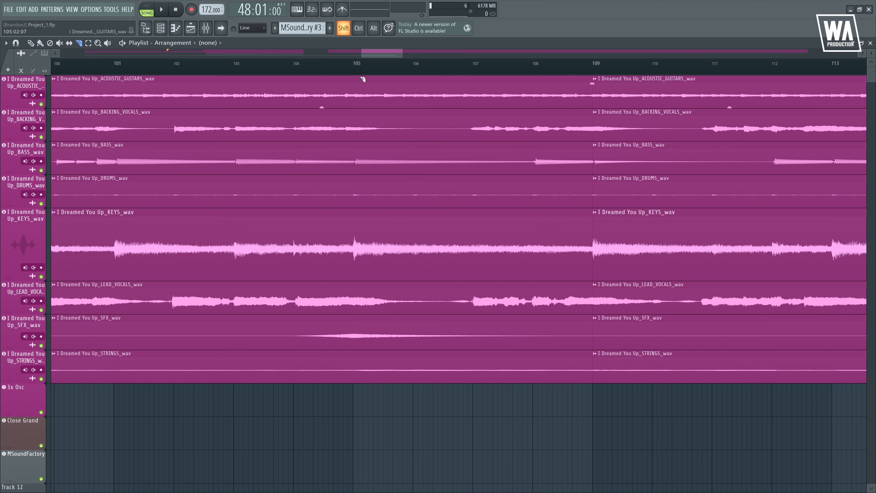
pyautogui.moveTo(360, 77); pyautogui.dragTo(196, 392)
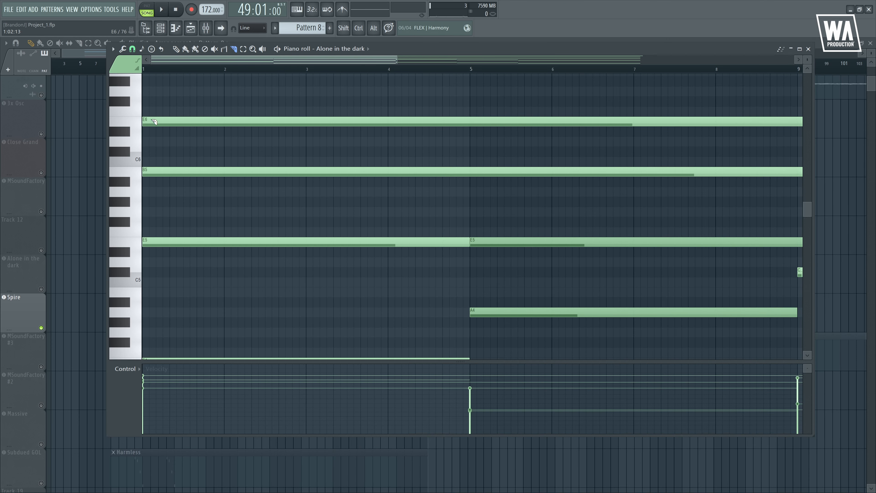
# Slice the opening E6, B5 and E5 notes diagonally across bar 1 and remove the parts before the cut
pyautogui.moveTo(147, 119); pyautogui.dragTo(228, 256)
pyautogui.press('Delete')
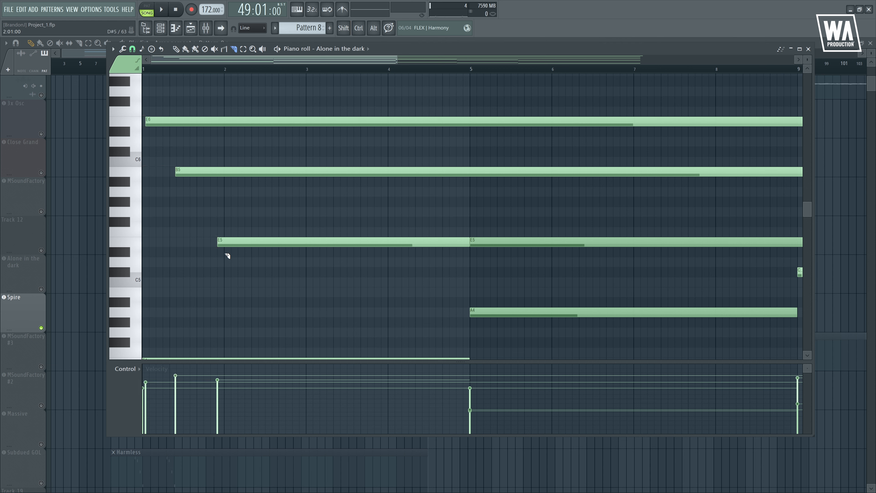
# Slice the E6, B5 and E5 notes vertically at bar 3, and cut them diagonally between about bars 3.3 and 4
pyautogui.moveTo(310, 121); pyautogui.dragTo(309, 251)
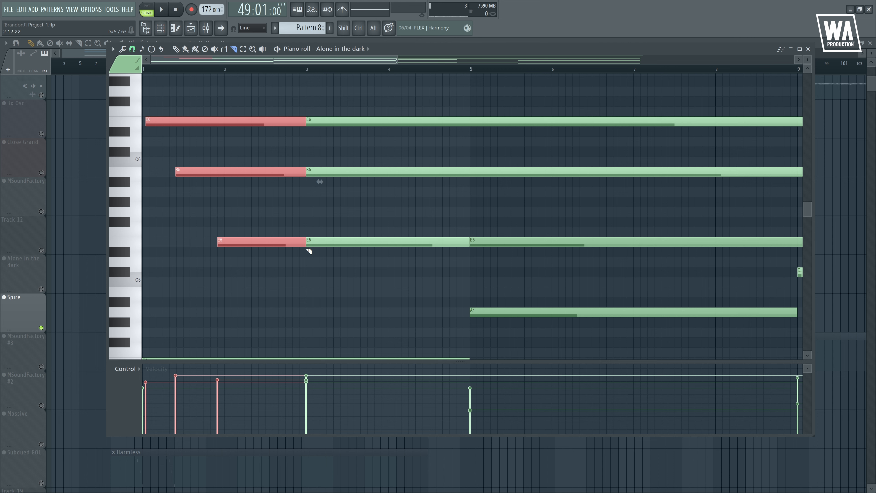
pyautogui.press('shift')
pyautogui.moveTo(332, 158); pyautogui.dragTo(393, 251)
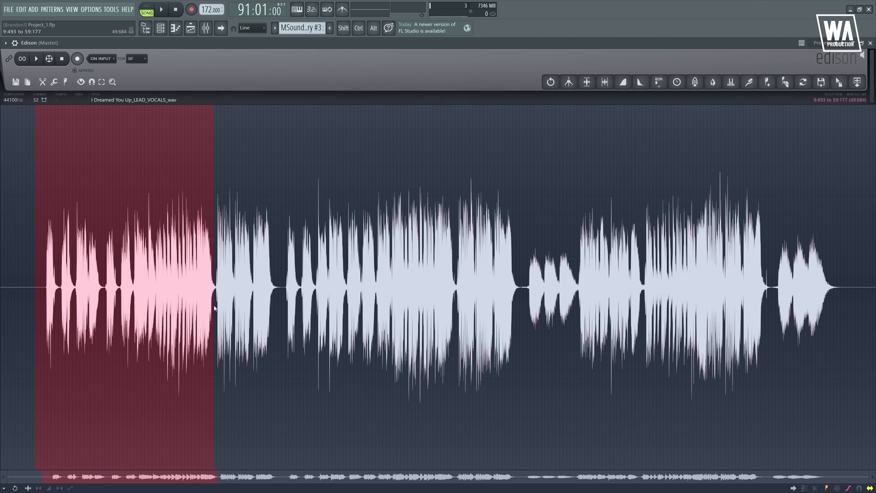
# Adjust the lead vocal selection to run from 11:012 to 3:56:332, previewing playback from its start
pyautogui.moveTo(216, 326); pyautogui.dragTo(727, 326)
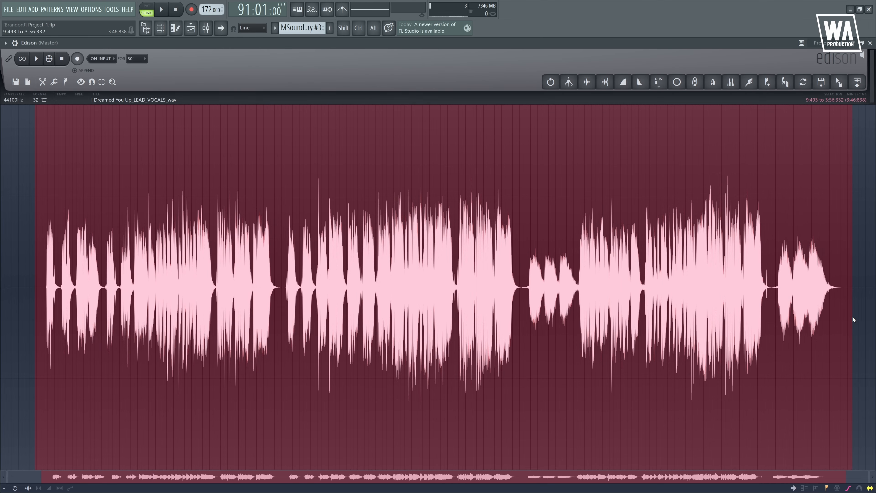
pyautogui.moveTo(34, 316); pyautogui.dragTo(38, 317)
pyautogui.press('space')
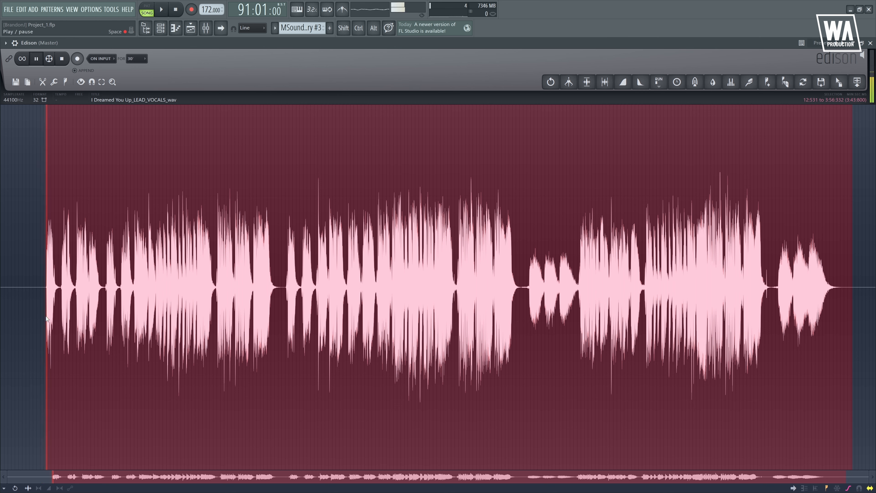
pyautogui.press('space')
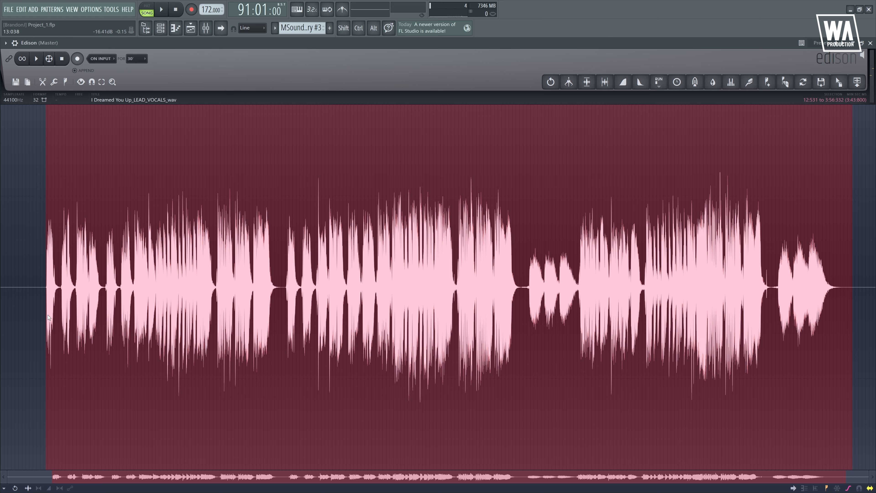
pyautogui.moveTo(49, 317); pyautogui.dragTo(41, 314)
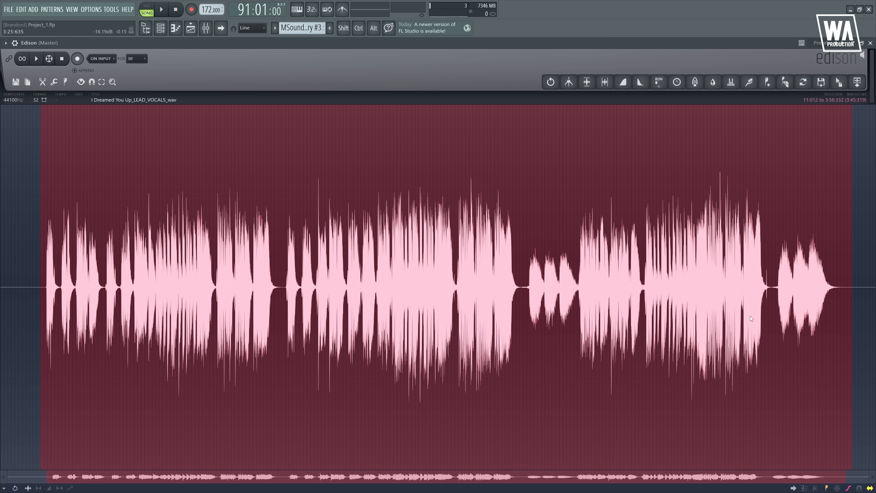
# Shorten the selection to the opening vocal phrases, ending it in the silent gap before the next phrase
pyautogui.moveTo(853, 311); pyautogui.dragTo(253, 308)
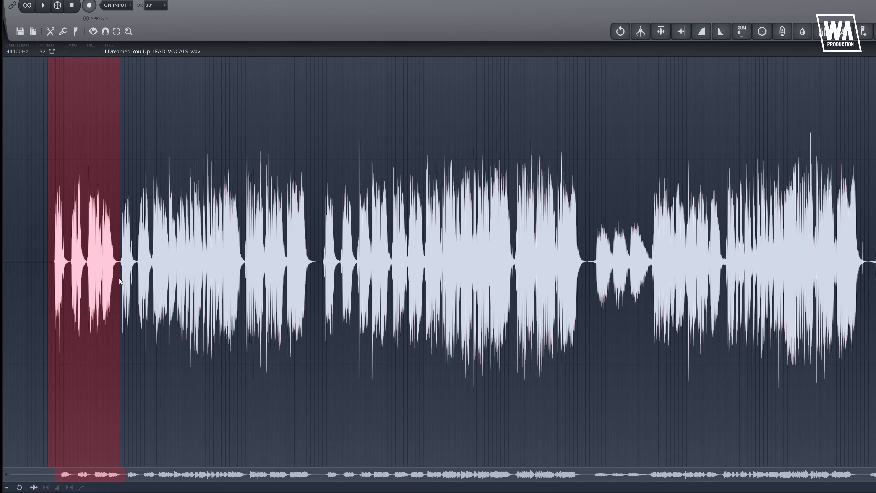
pyautogui.scroll(6, 54, 291)
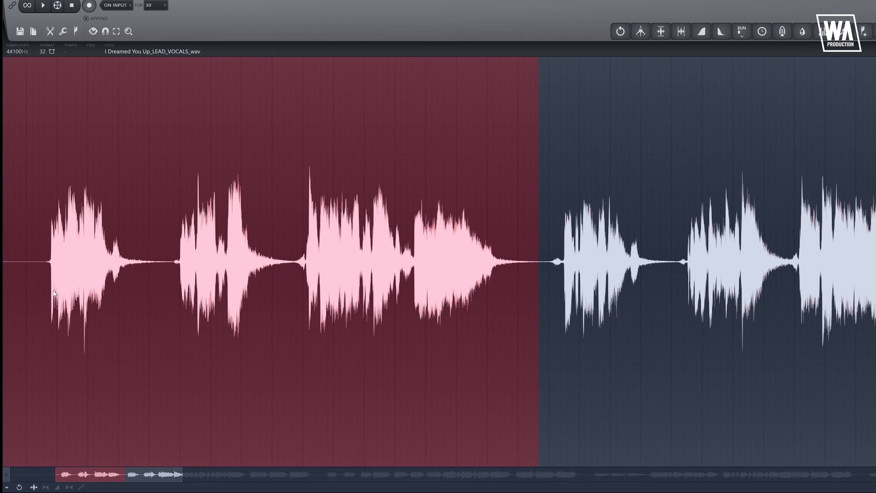
pyautogui.scroll(1, 98, 285)
pyautogui.scroll(-2, 138, 425)
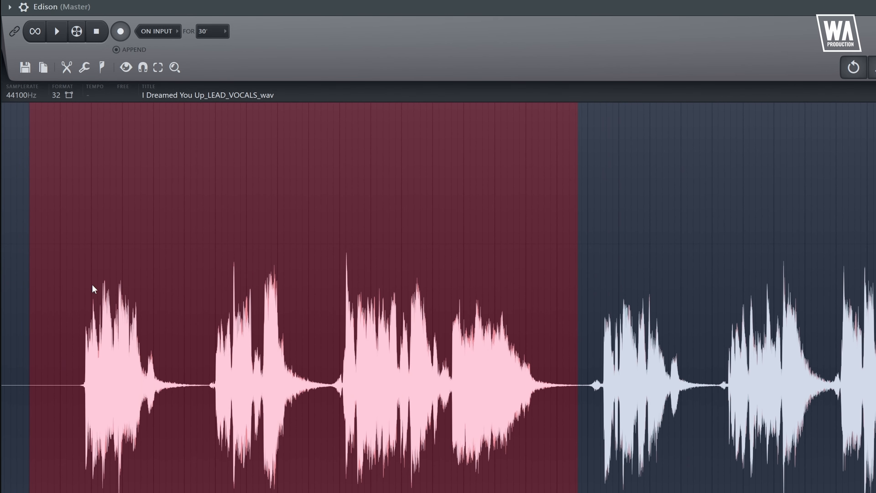
# Process the selected vocal section with Deverb, choosing another source profile instead of General
pyautogui.click(87, 67)
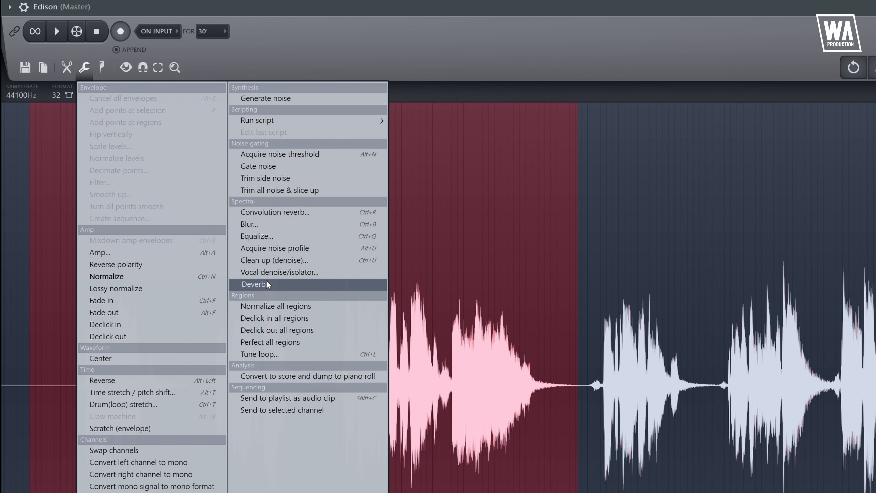
pyautogui.click(255, 284)
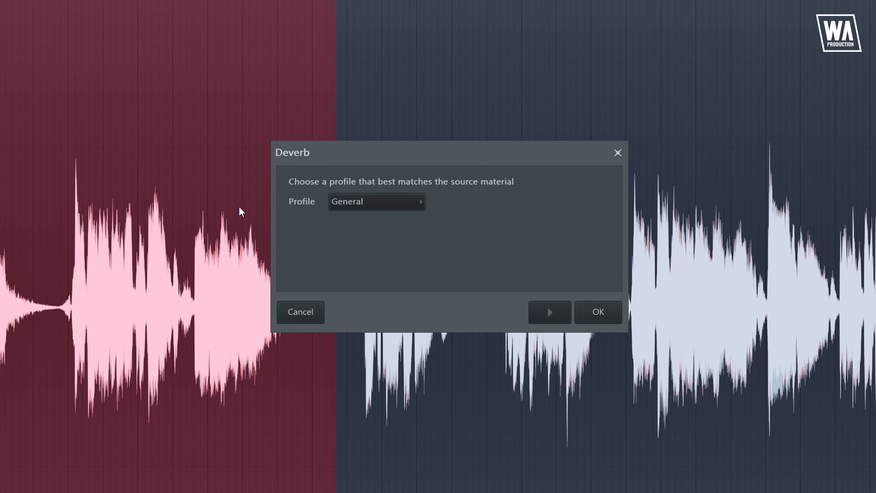
pyautogui.click(389, 201)
pyautogui.click(366, 233)
pyautogui.click(610, 314)
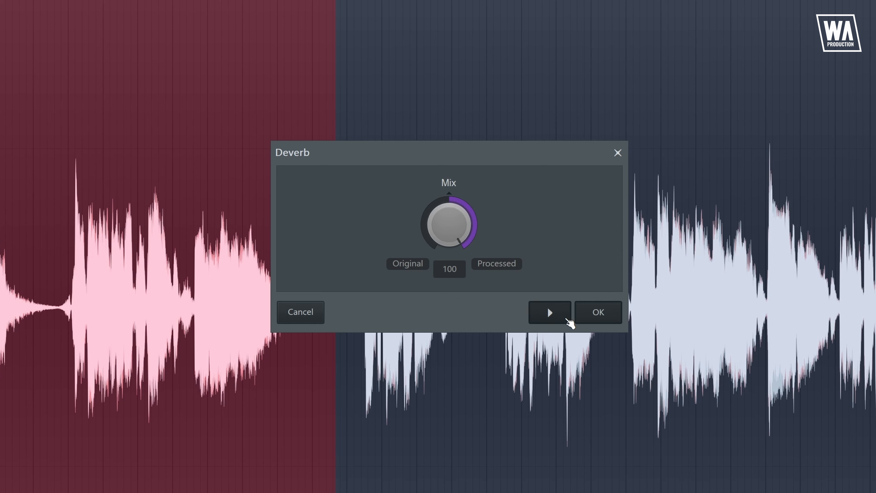
# Reduce the Deverb mix to 59, preview the result and close the dialog without applying it
pyautogui.moveTo(454, 212); pyautogui.dragTo(454, 228)
pyautogui.click(556, 317)
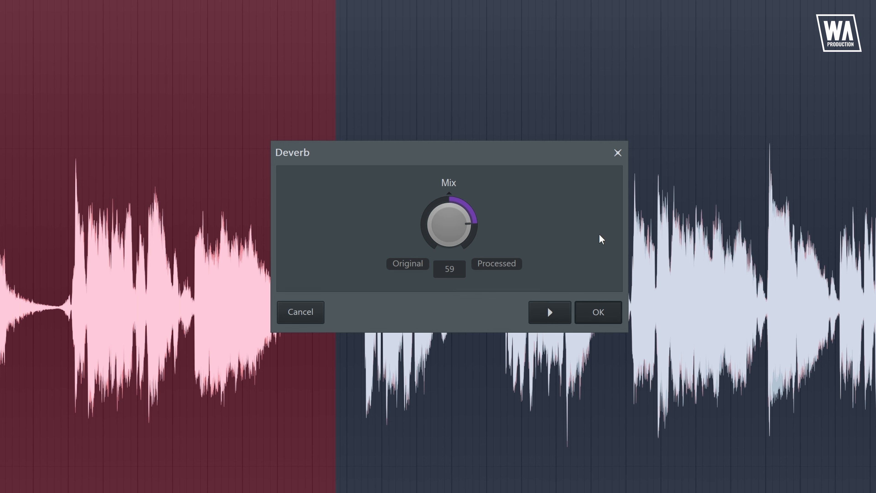
pyautogui.click(618, 153)
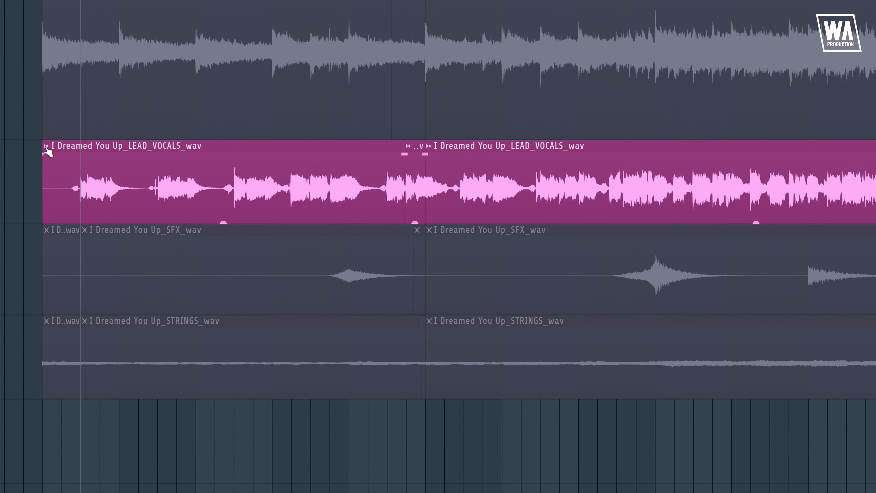
# Deverb the LEAD_VOCALS audio clip directly in the playlist, applying it with the mix at 100
pyautogui.rightClick(183, 259)
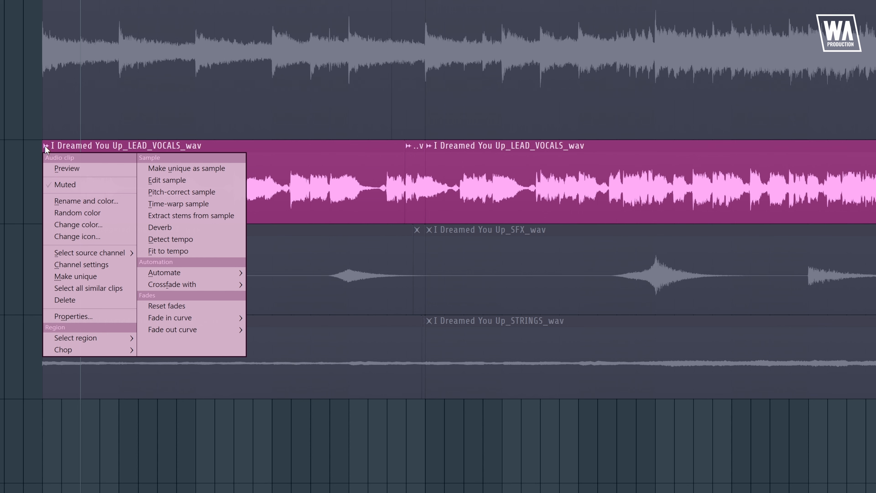
pyautogui.click(163, 230)
pyautogui.click(588, 319)
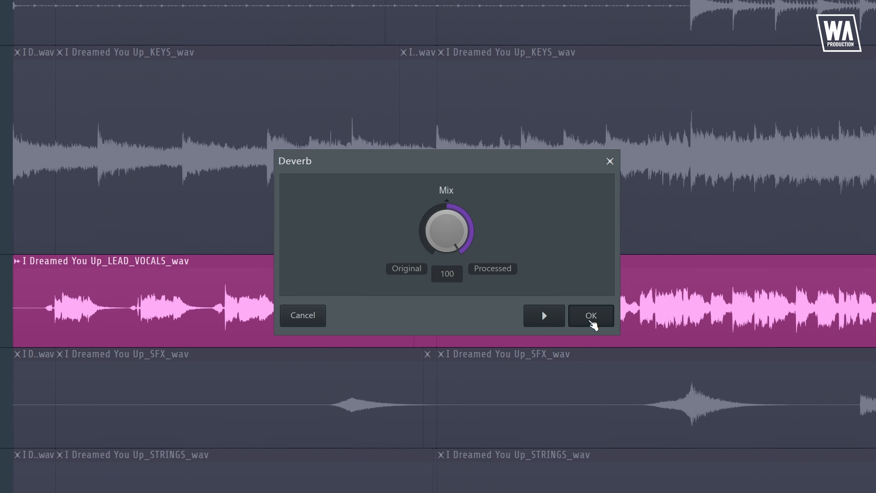
pyautogui.click(590, 315)
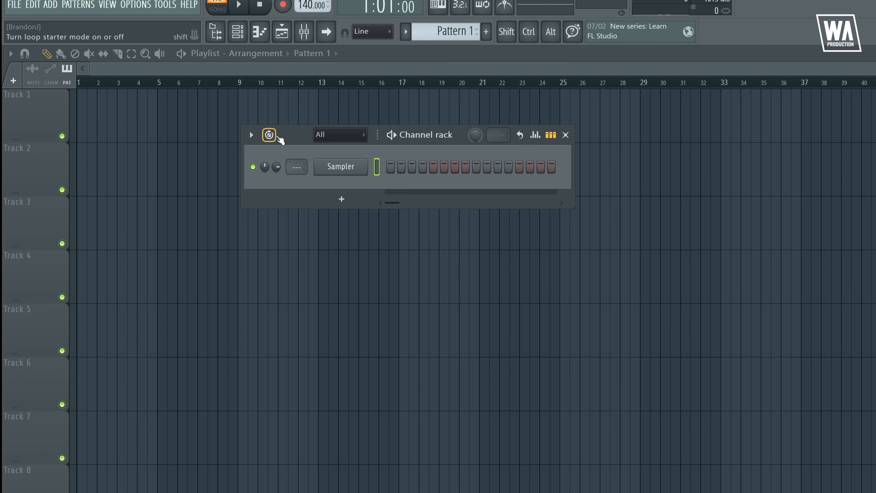
# Turn on loop starter mode in the channel rack with the EDM genre and preview the generated loops
pyautogui.click(188, 99)
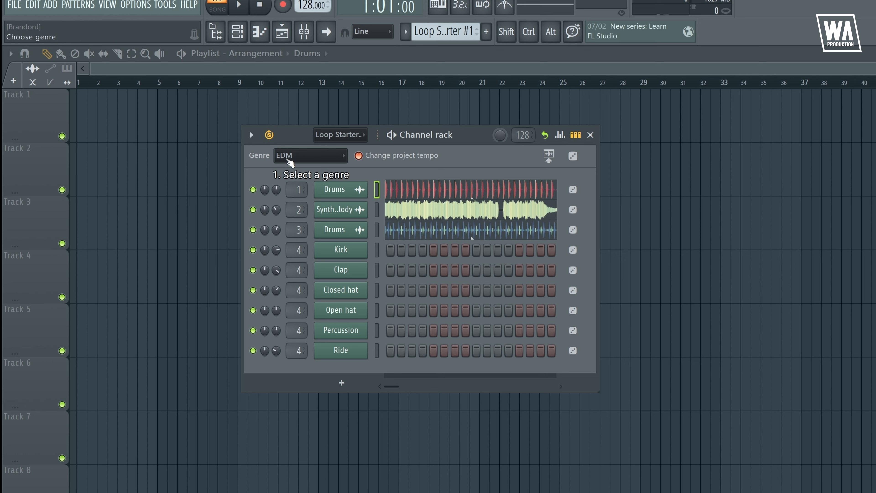
pyautogui.click(241, 6)
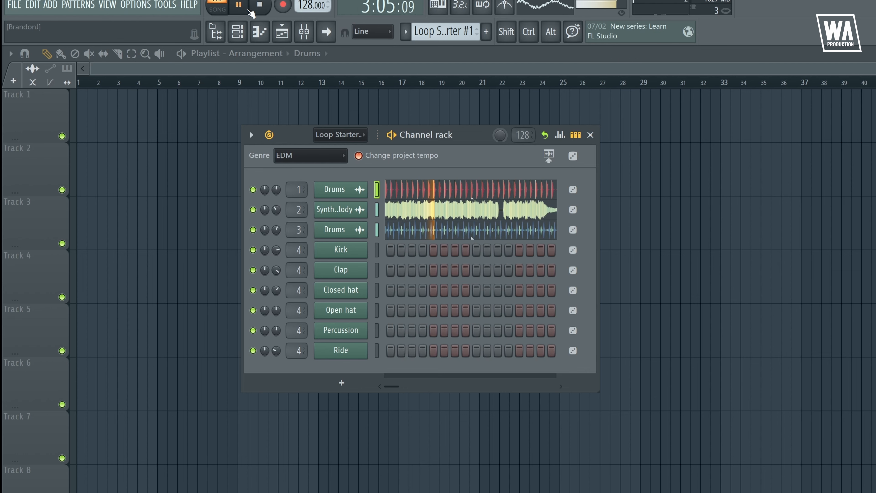
pyautogui.click(257, 8)
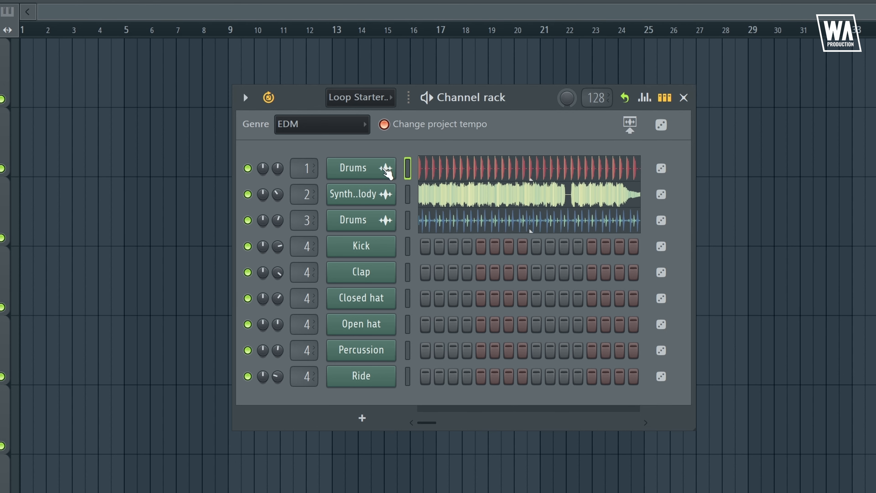
# Randomize the loop on the first Drums channel, preview the new combination and send the loops to the playlist
pyautogui.click(666, 169)
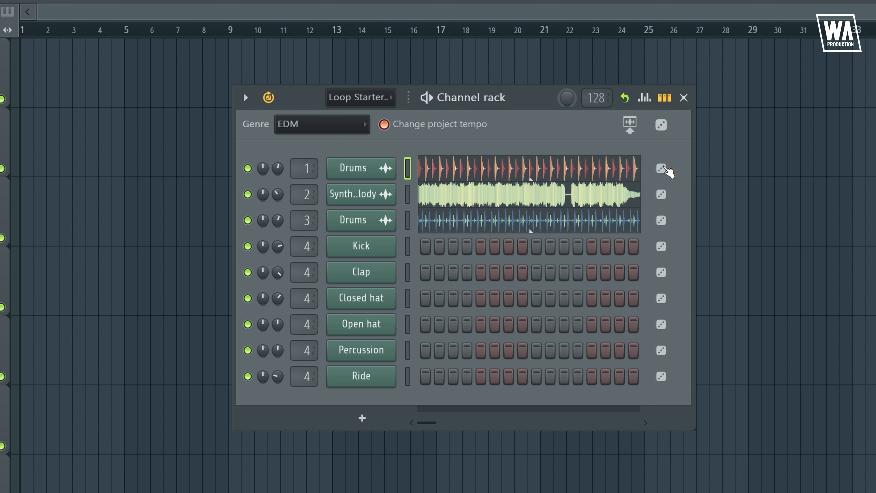
pyautogui.click(424, 100)
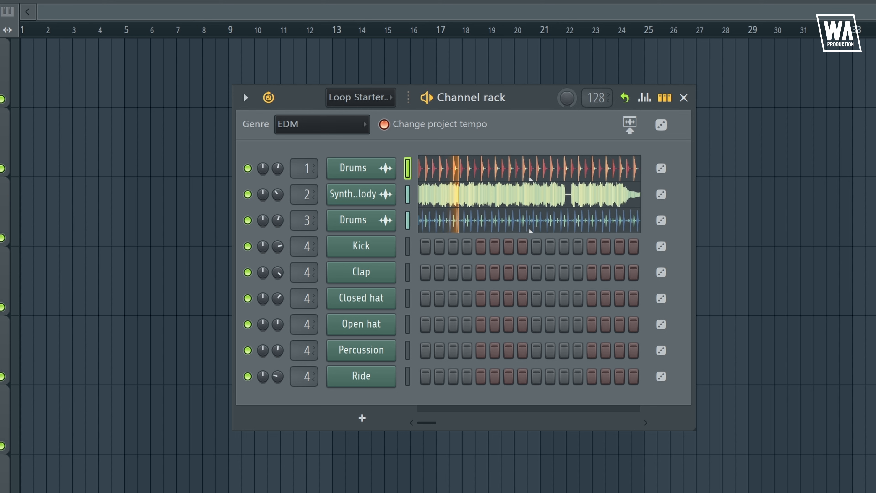
pyautogui.press('space')
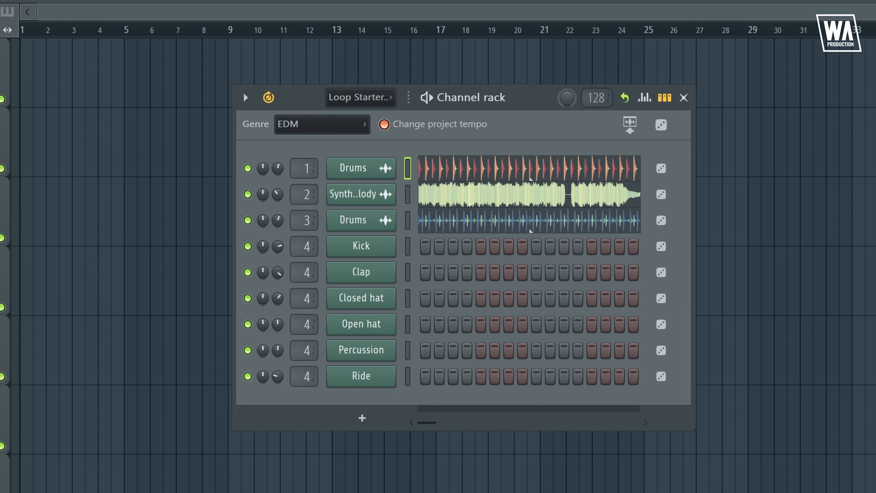
pyautogui.click(629, 125)
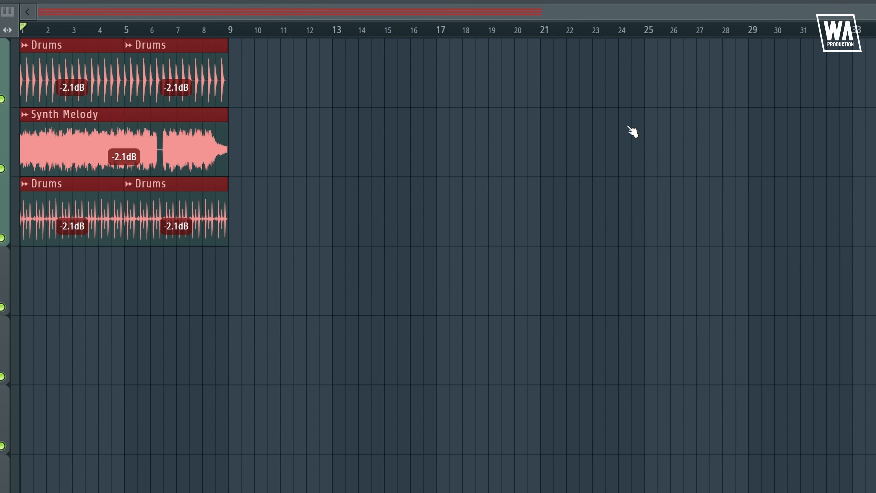